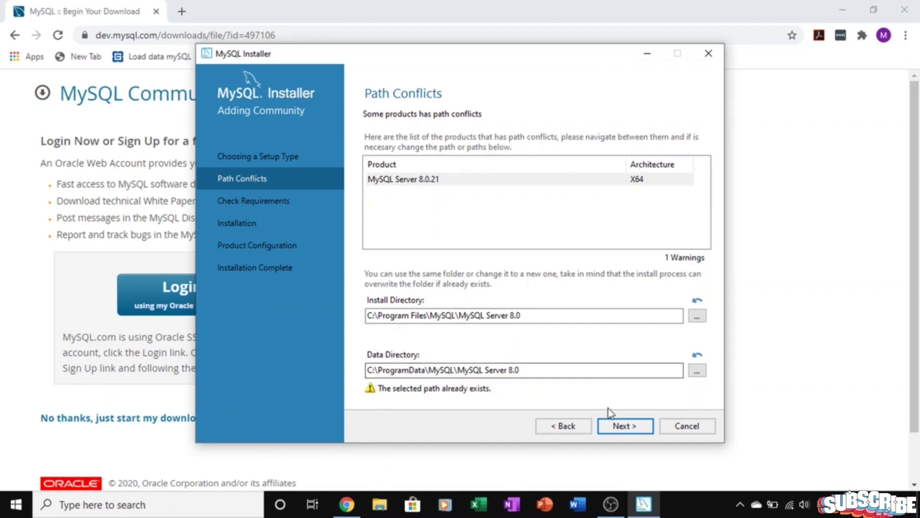
# - Accept the existing-path and missing-requirements warnings, then install all twelve listed MySQL products
pyautogui.click(616, 428)
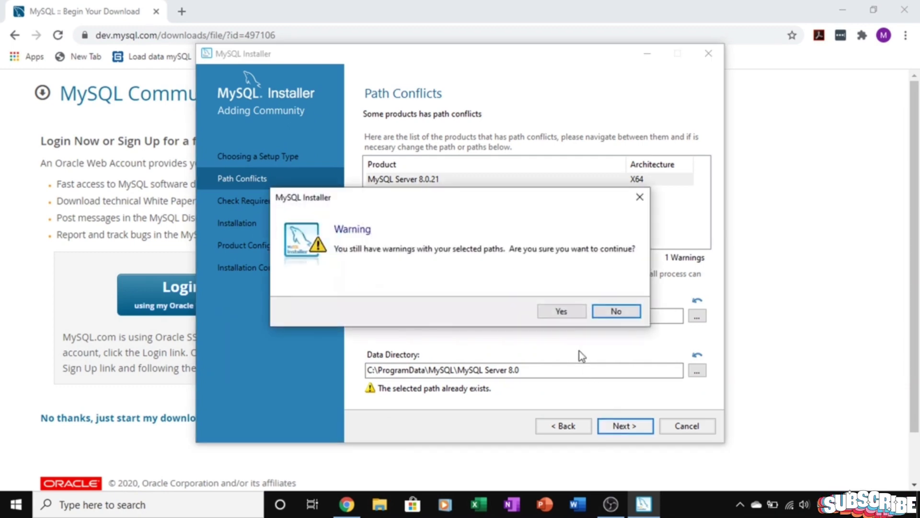
pyautogui.click(562, 312)
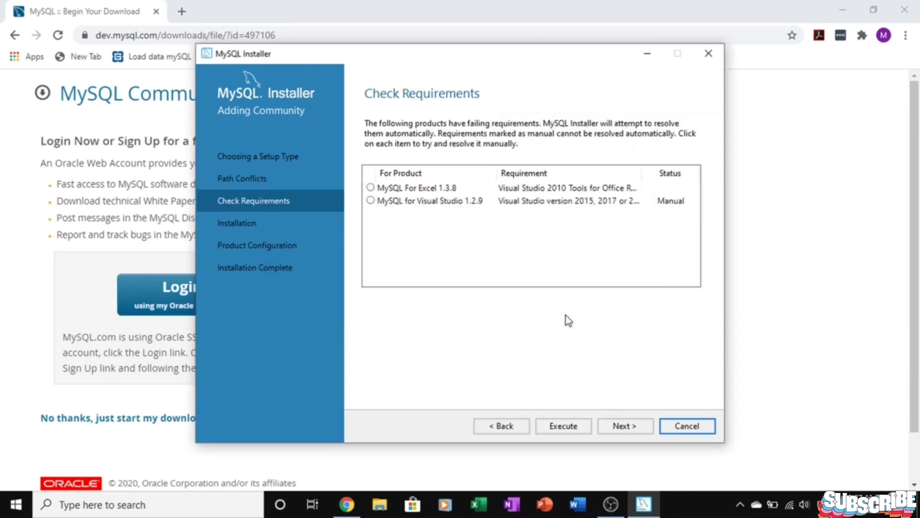
pyautogui.click(625, 425)
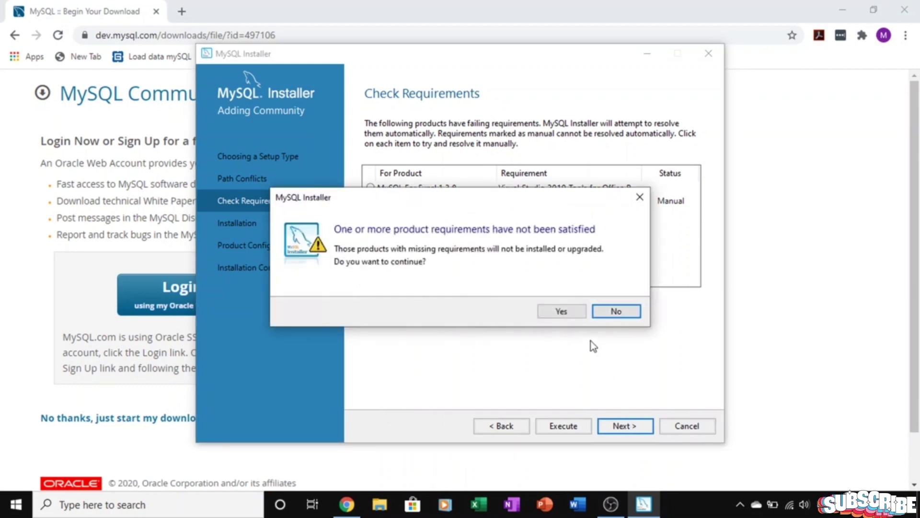
pyautogui.click(573, 314)
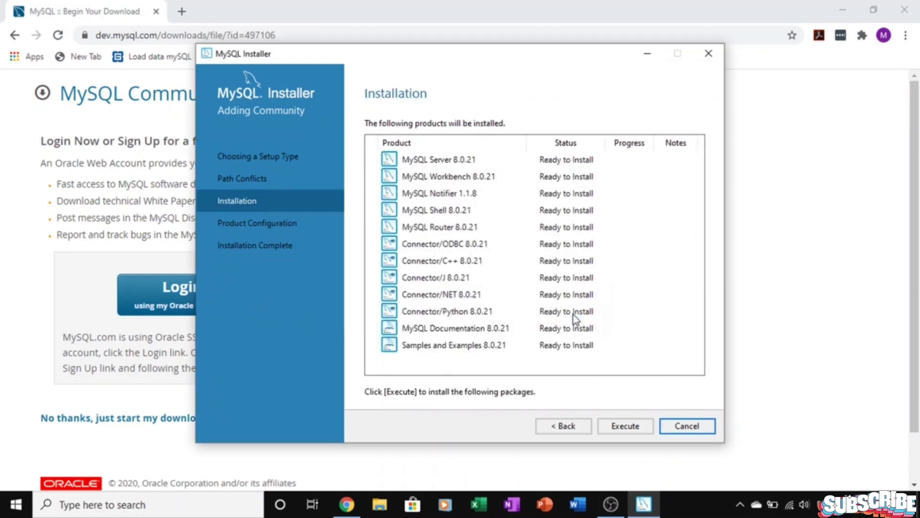
pyautogui.click(625, 425)
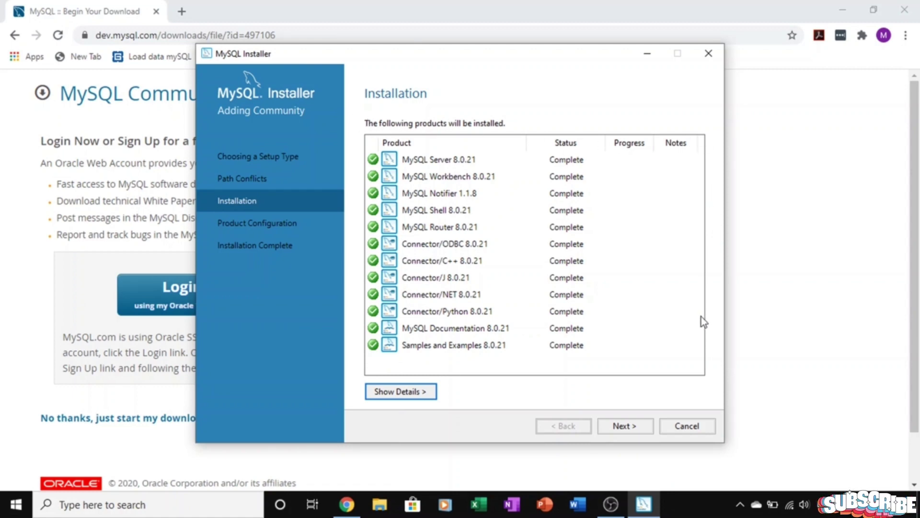
pyautogui.click(614, 426)
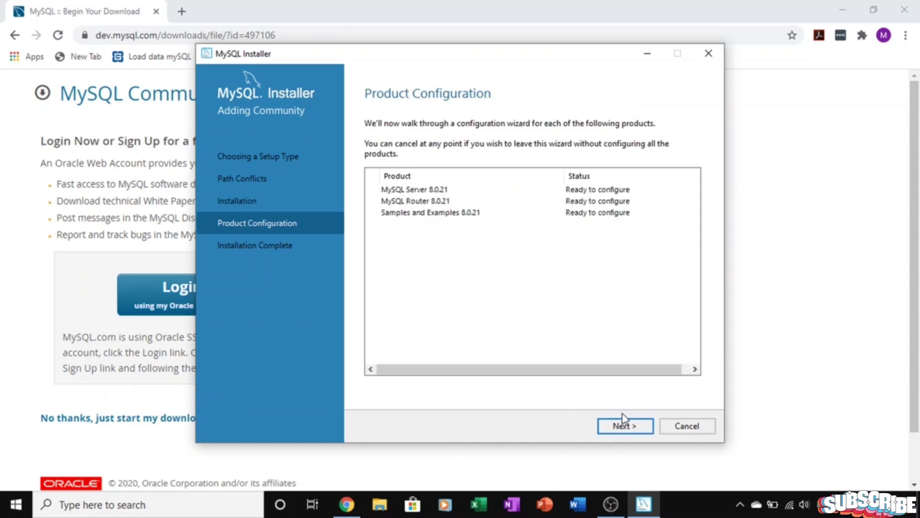
# - Keep Standalone server, Development Computer networking and strong password authentication for MySQL Server 8.0.21
pyautogui.click(620, 426)
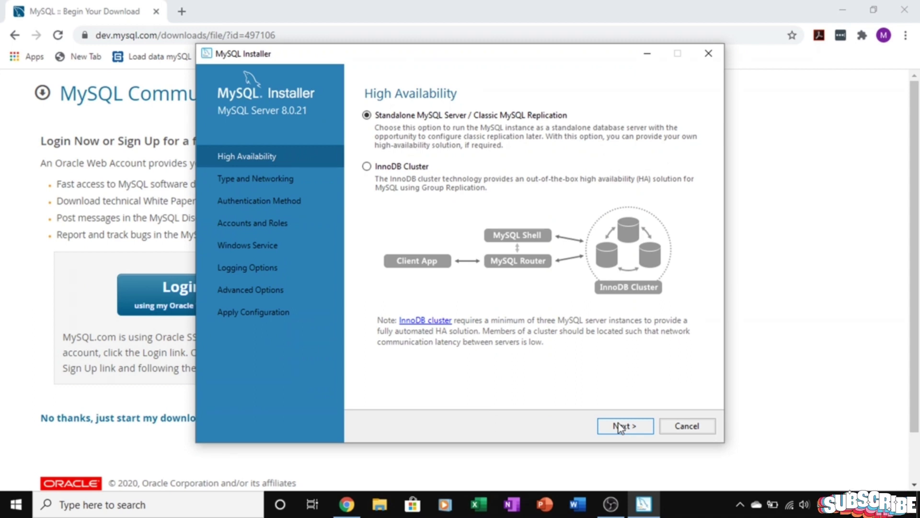
pyautogui.click(620, 426)
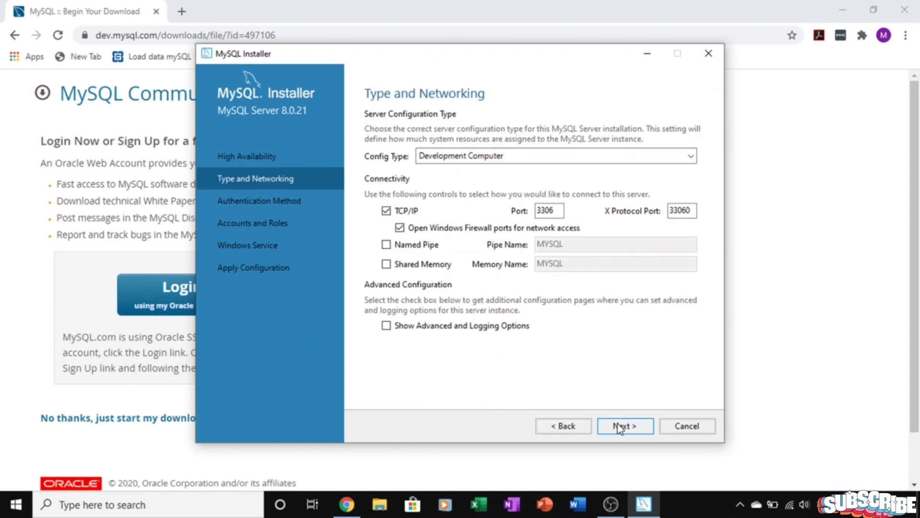
pyautogui.click(620, 426)
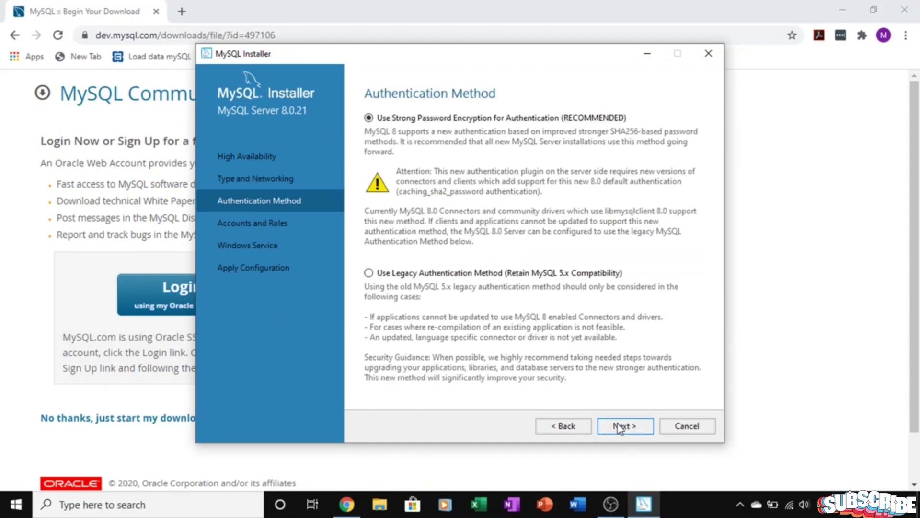
pyautogui.click(620, 426)
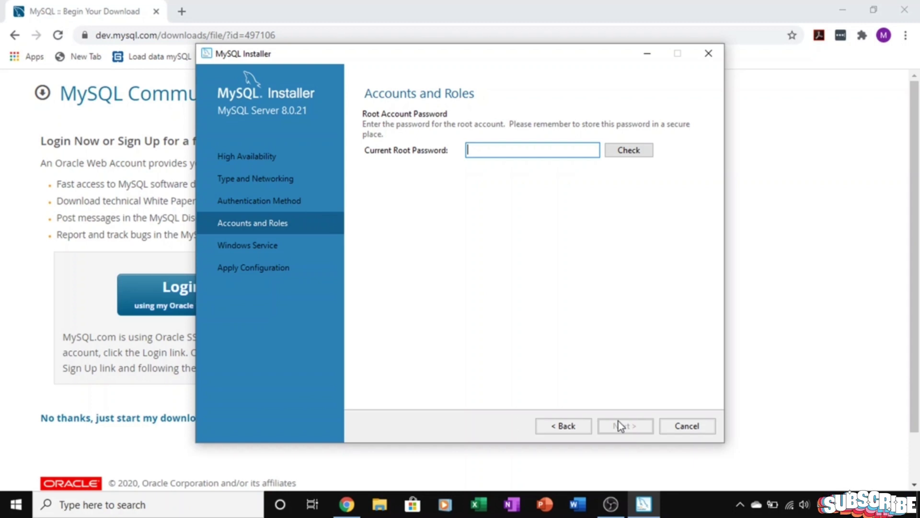
# - Enter and verify the current root account password, then continue to Windows Service
pyautogui.write('12345678')
pyautogui.click(627, 149)
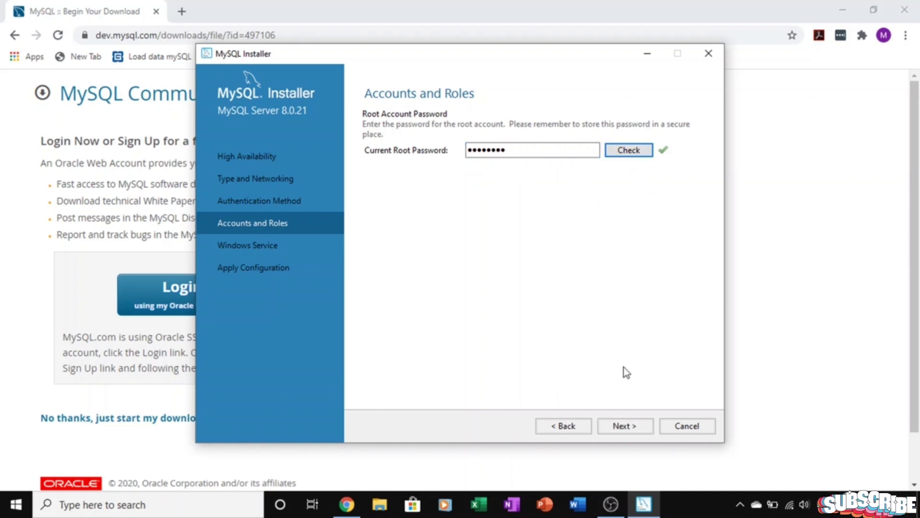
pyautogui.click(632, 431)
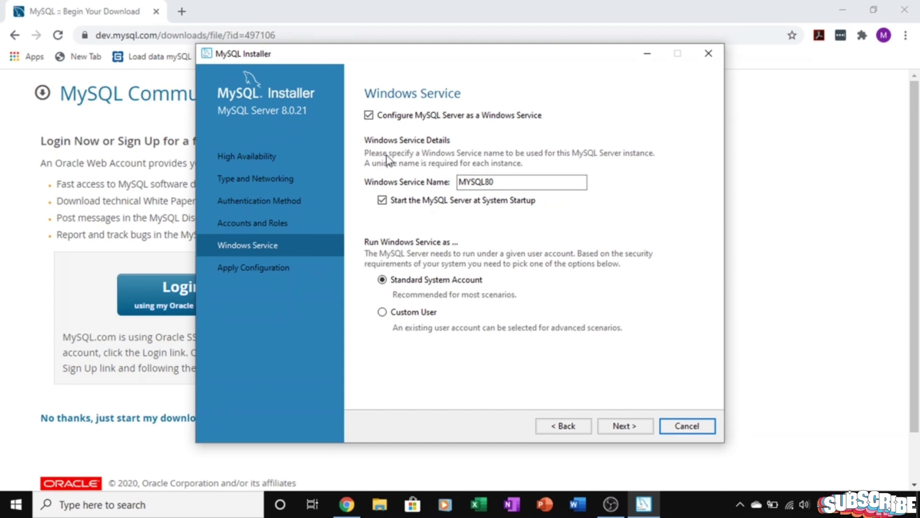
# - Keep the MYSQL80 Windows service defaults and apply the MySQL Server 8.0.21 configuration
pyautogui.click(632, 429)
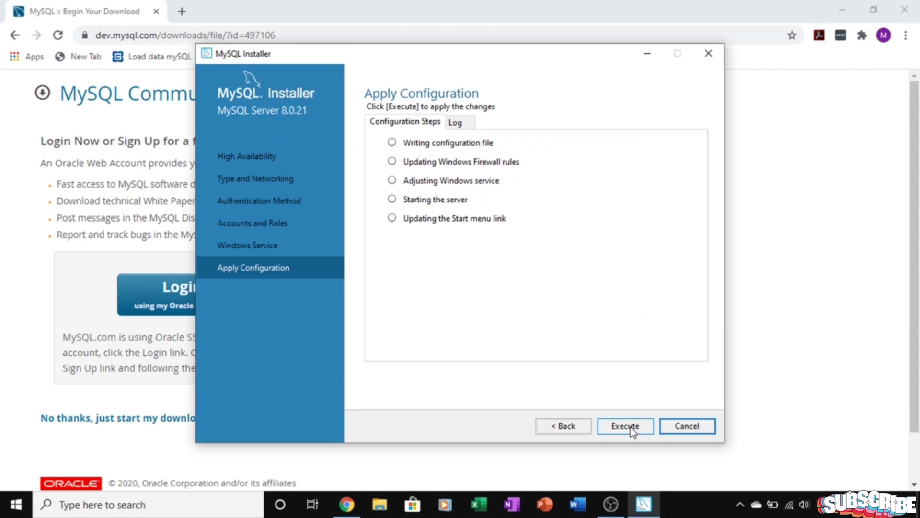
pyautogui.click(633, 430)
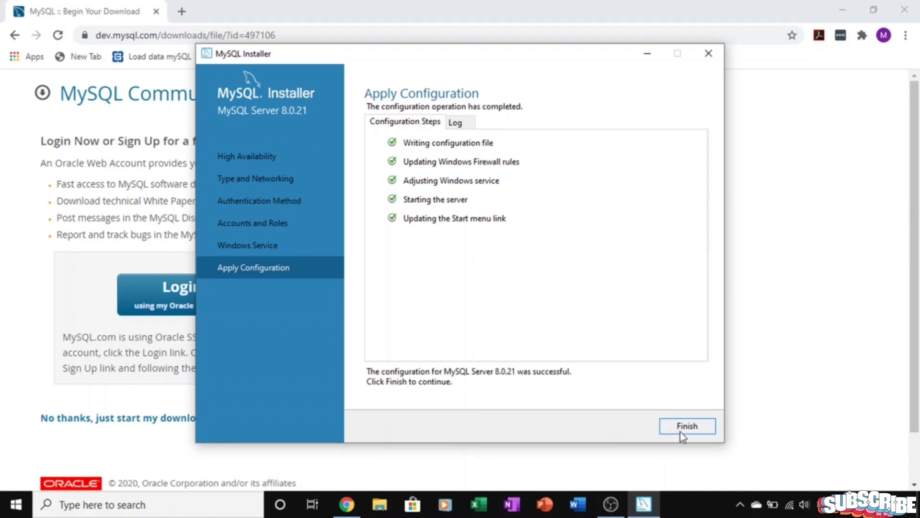
pyautogui.click(680, 431)
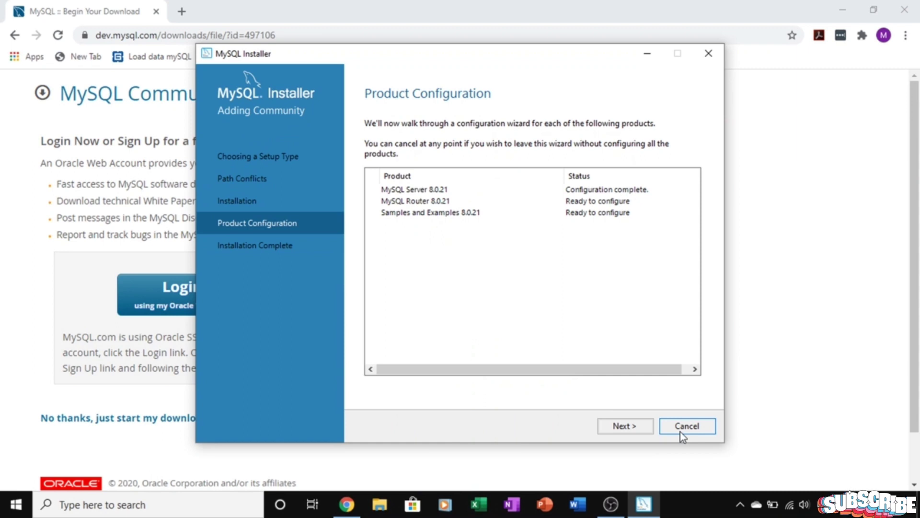
# - Skip MySQL Router bootstrapping, then connect as root and apply the Samples and Examples configuration
pyautogui.click(632, 427)
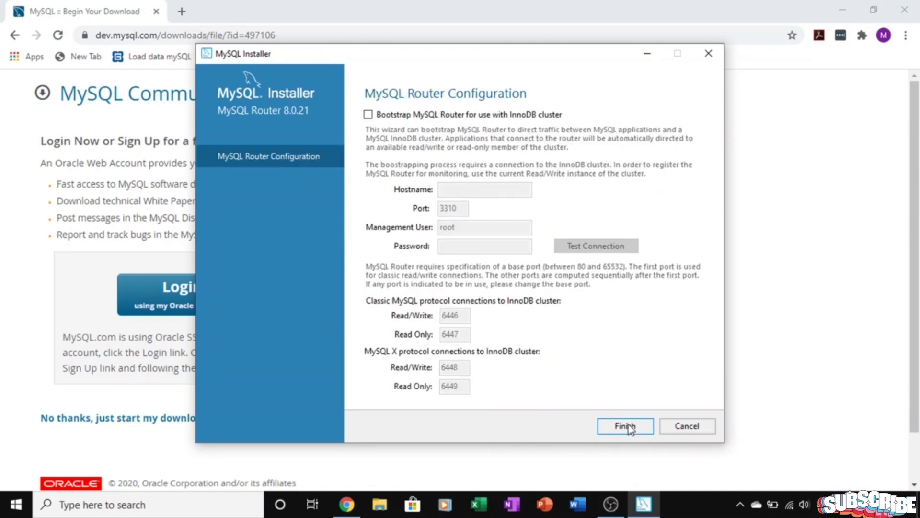
pyautogui.click(629, 427)
pyautogui.click(629, 426)
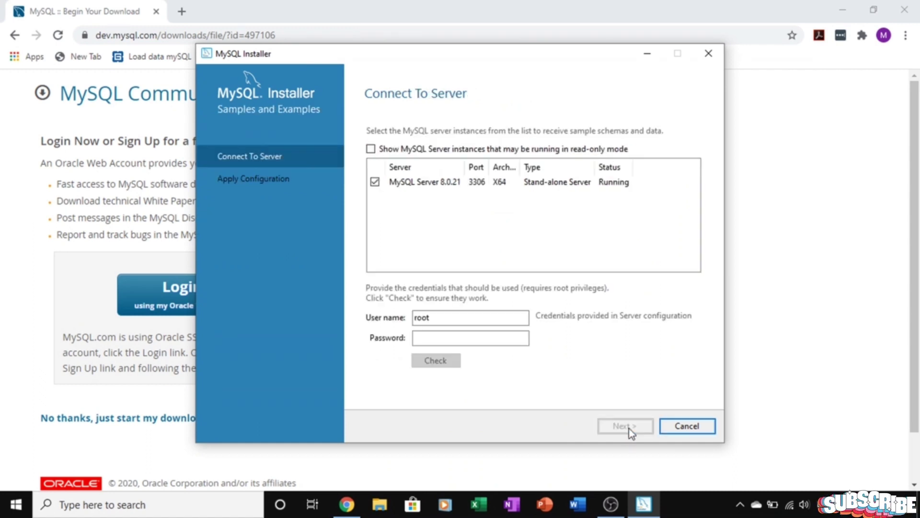
pyautogui.click(498, 339)
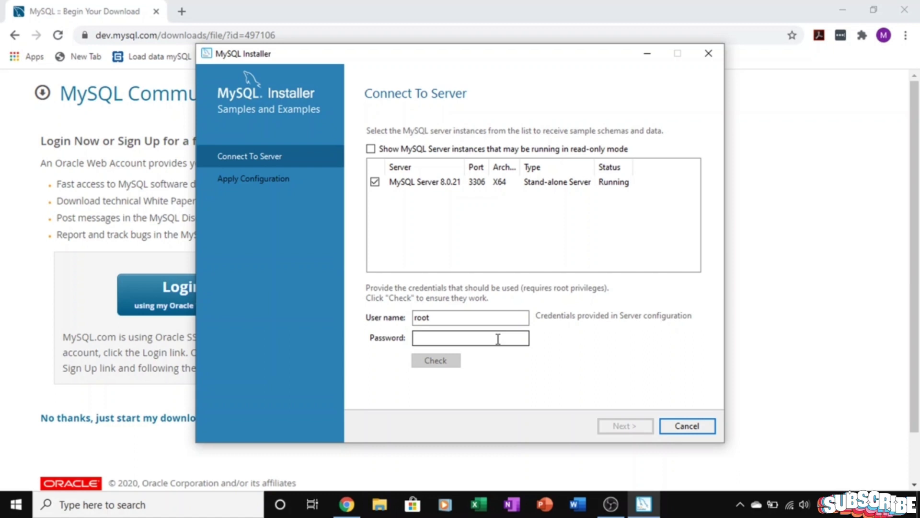
pyautogui.write('123')
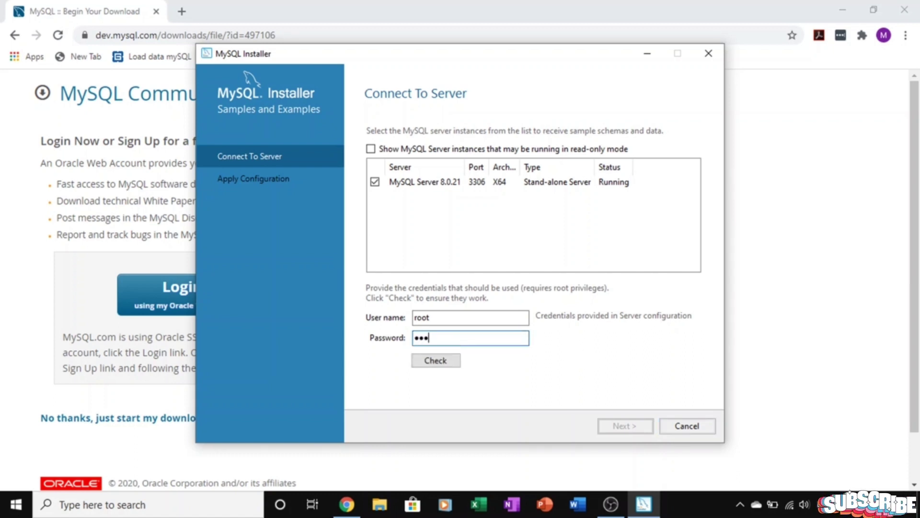
pyautogui.write('456789')
pyautogui.click(434, 363)
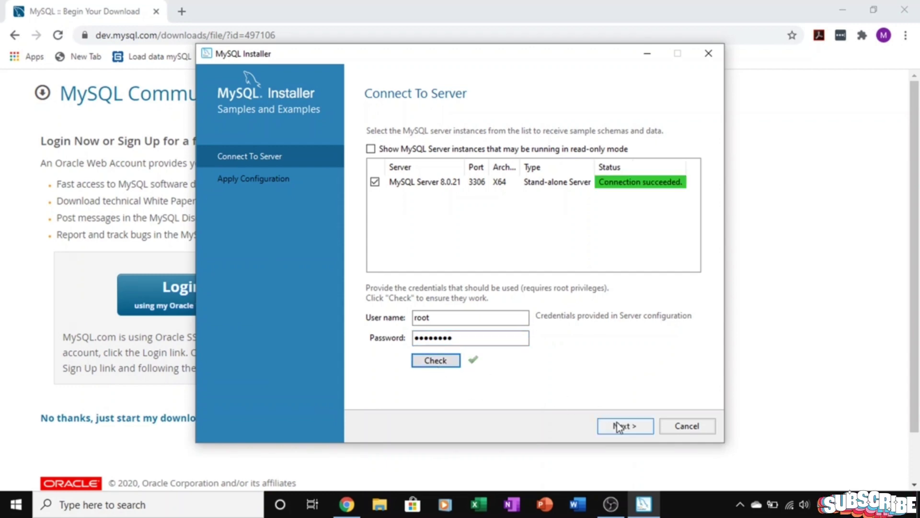
pyautogui.click(619, 426)
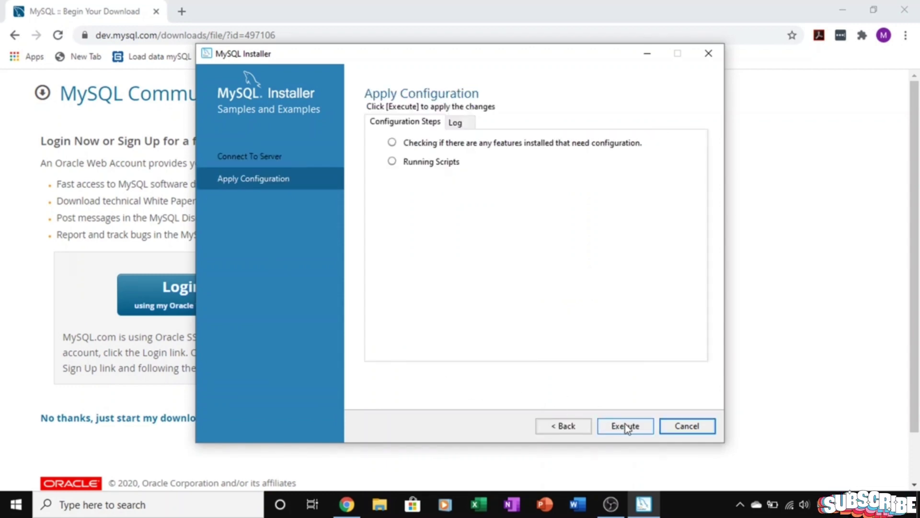
pyautogui.click(625, 426)
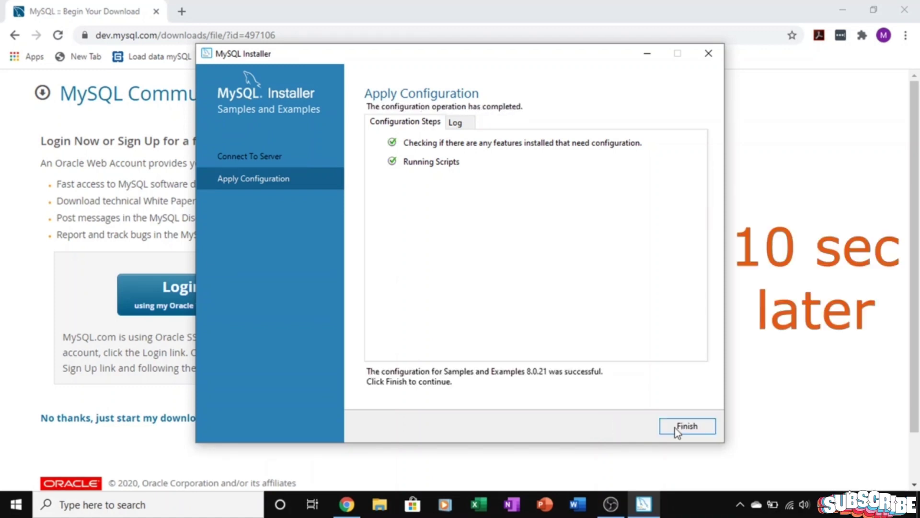
pyautogui.click(676, 427)
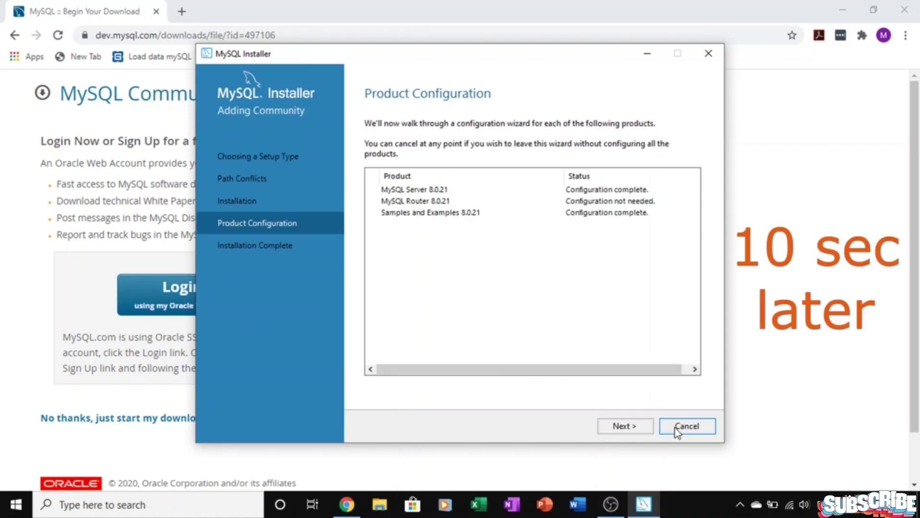
# - Finish setup with Start MySQL Shell and Start MySQL Workbench after Setup both unchecked
pyautogui.click(611, 426)
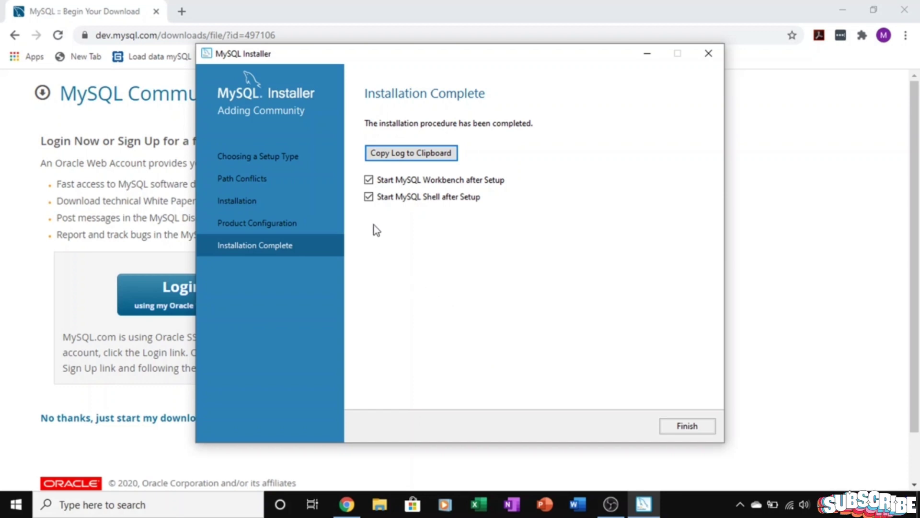
pyautogui.click(369, 198)
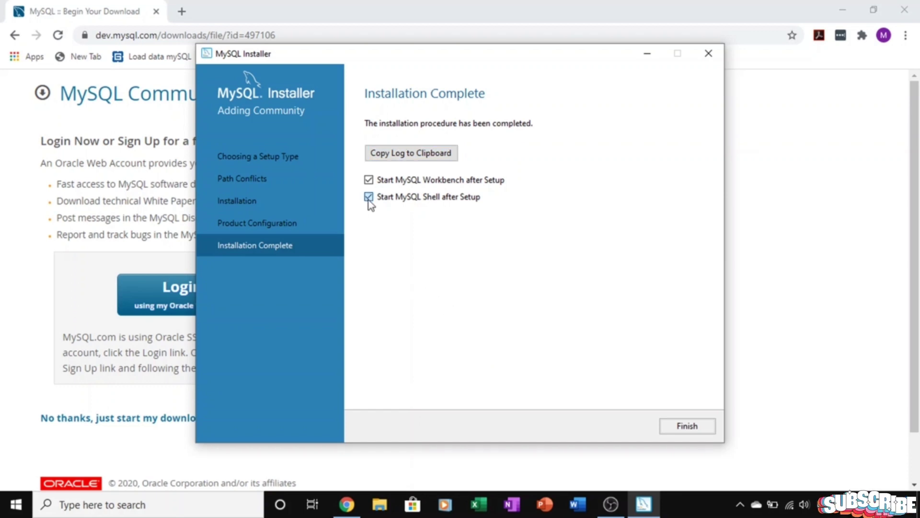
pyautogui.click(369, 181)
pyautogui.click(700, 430)
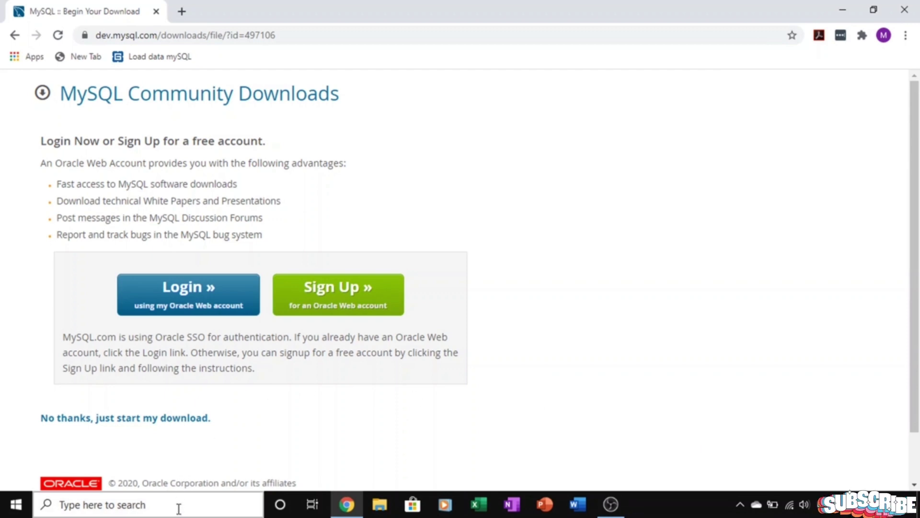
# - Search Windows for 'my' to find MySQL Workbench 8.0 CE
pyautogui.click(178, 509)
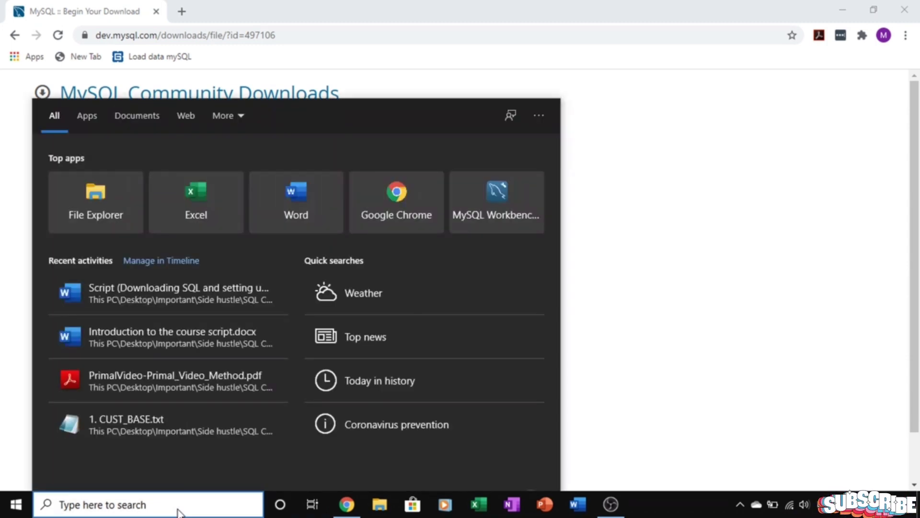
pyautogui.write('my')
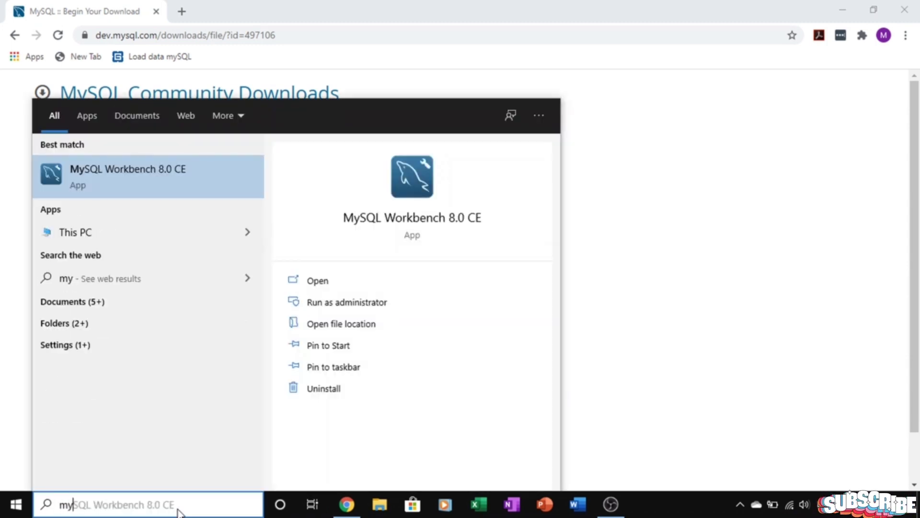